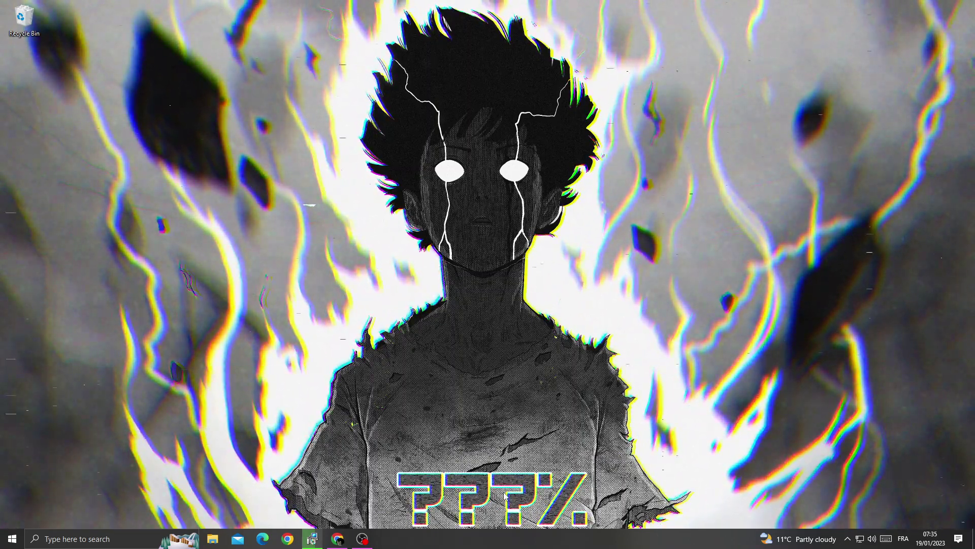
# Launch Task Manager from the taskbar's right-click menu
pyautogui.rightClick(500, 540)
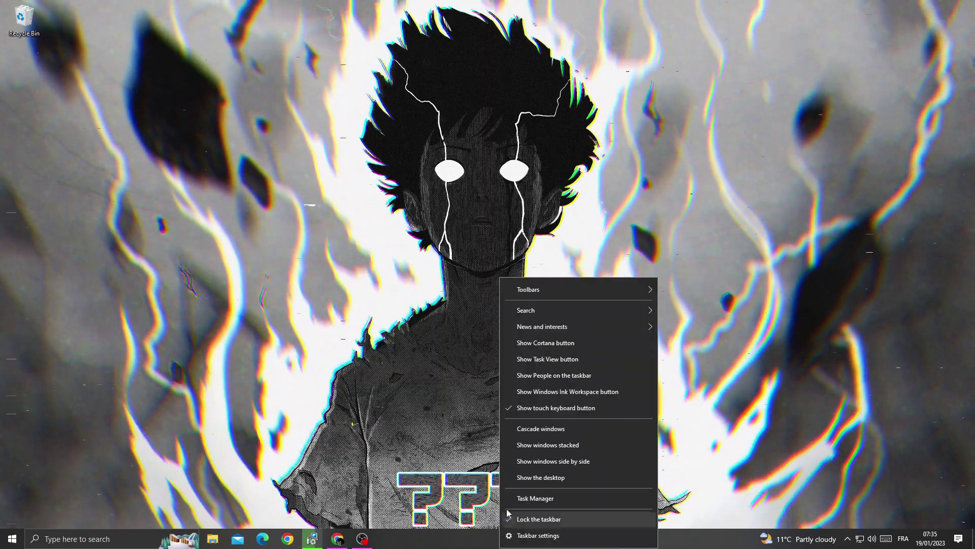
pyautogui.click(535, 498)
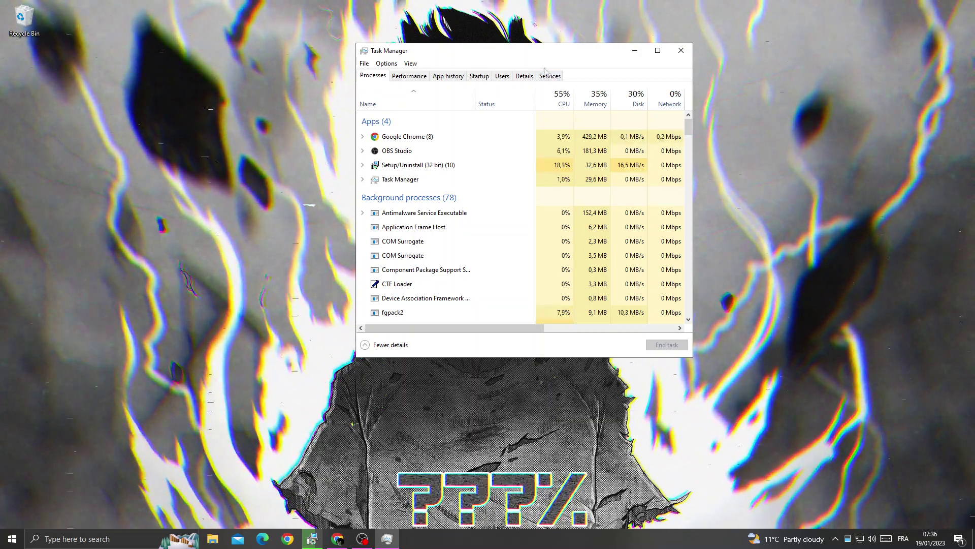
# Switch to the Details list and select the gameinputsvc.exe process
pyautogui.click(524, 76)
pyautogui.scroll(-5, 546, 149)
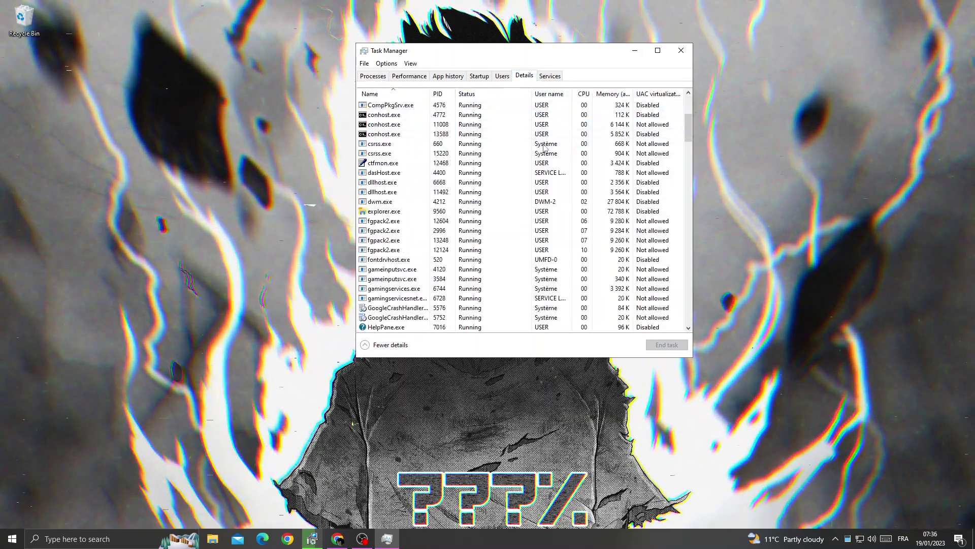
pyautogui.scroll(-2, 546, 149)
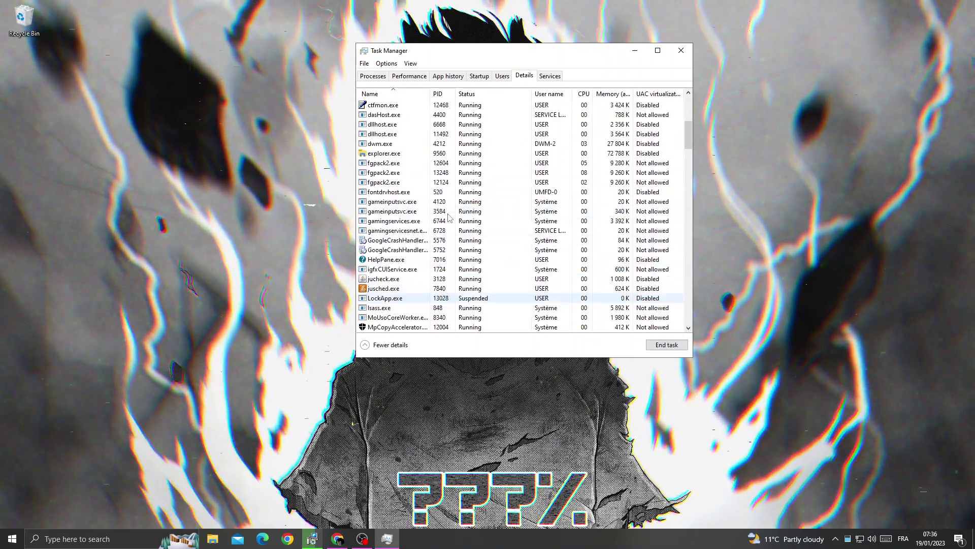
pyautogui.click(374, 202)
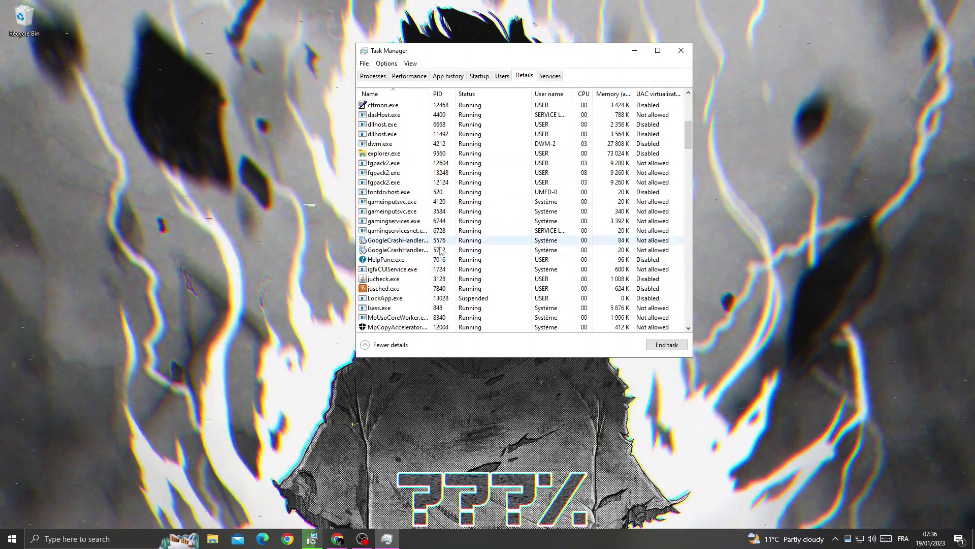
# Set gameinputsvc.exe to High priority, dismiss the confirmation, and close Task Manager
pyautogui.rightClick(439, 204)
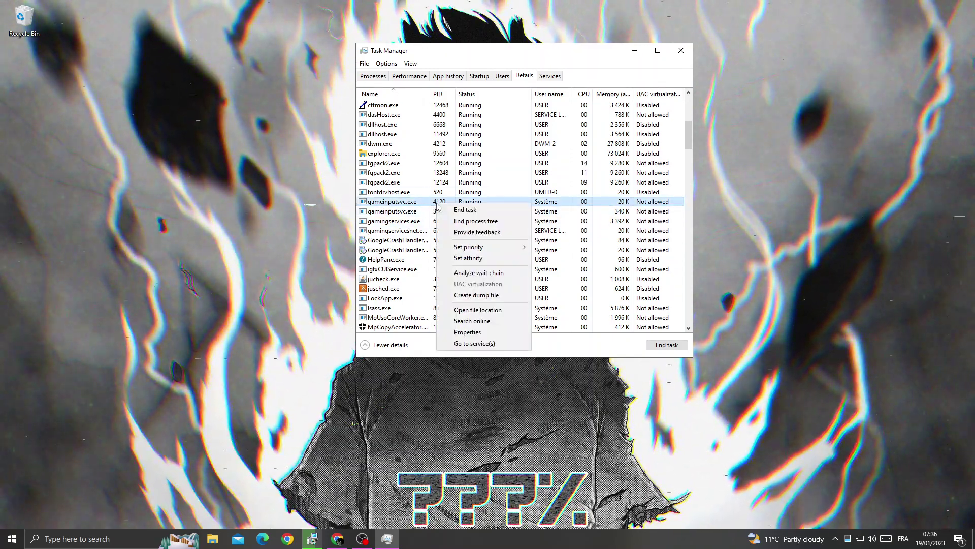
pyautogui.moveTo(468, 248)
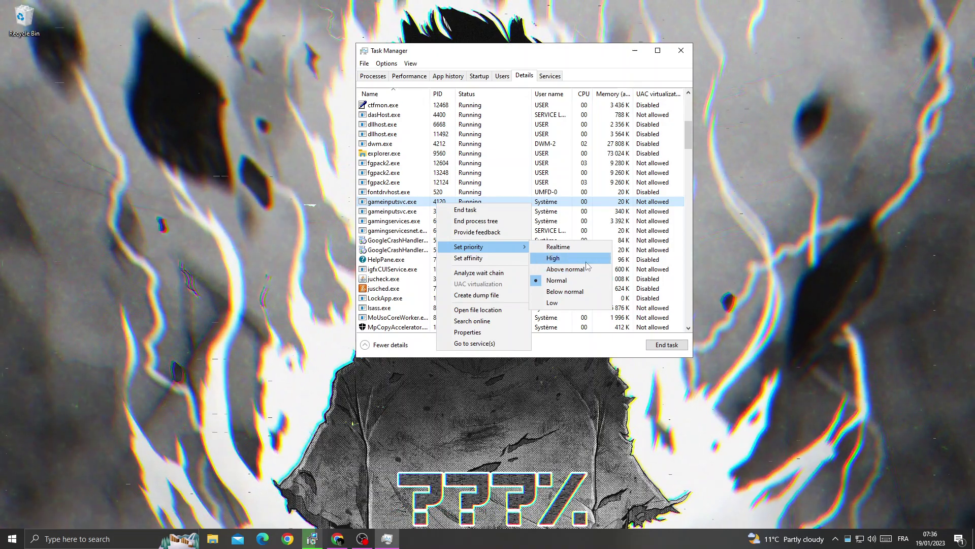
pyautogui.click(588, 259)
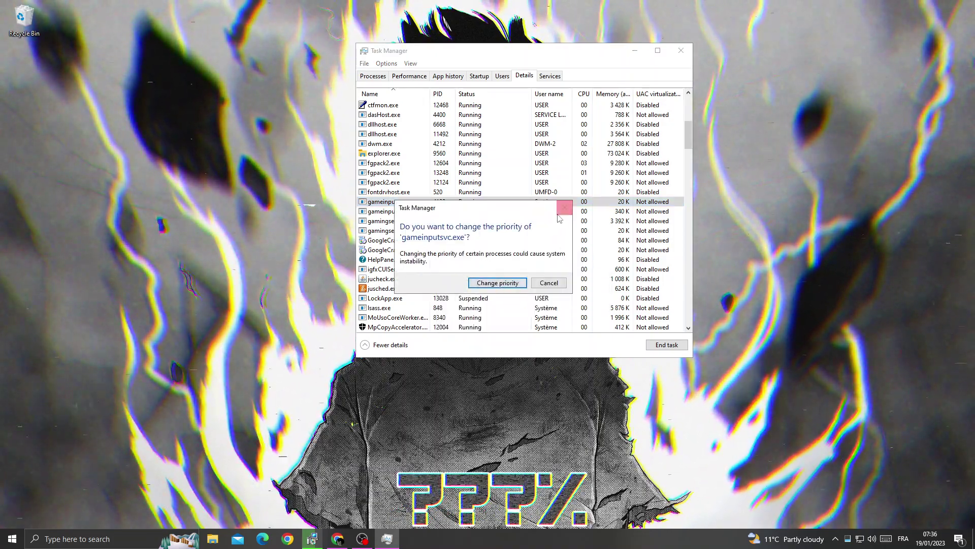
pyautogui.click(565, 209)
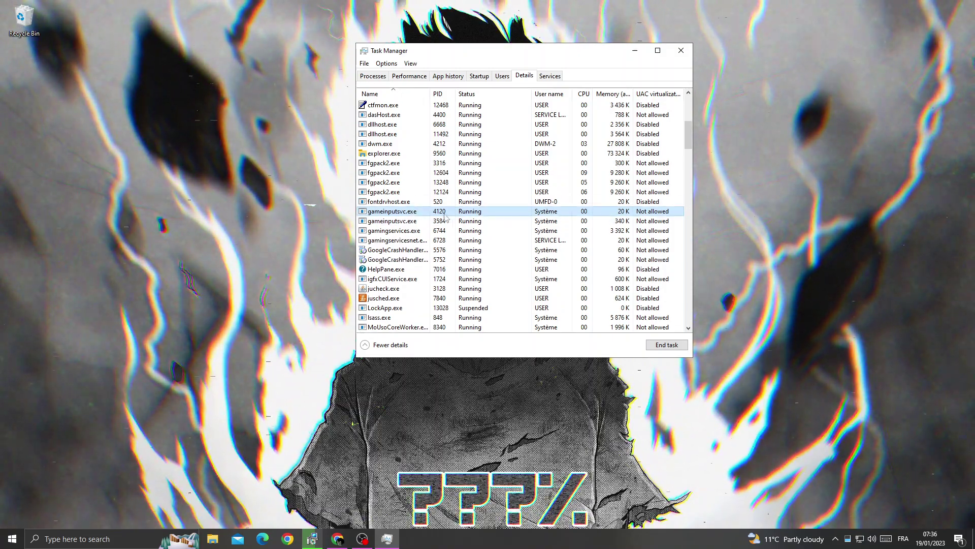
pyautogui.click(689, 52)
# Open NVIDIA Control Panel from the desktop right-click menu
pyautogui.rightClick(462, 151)
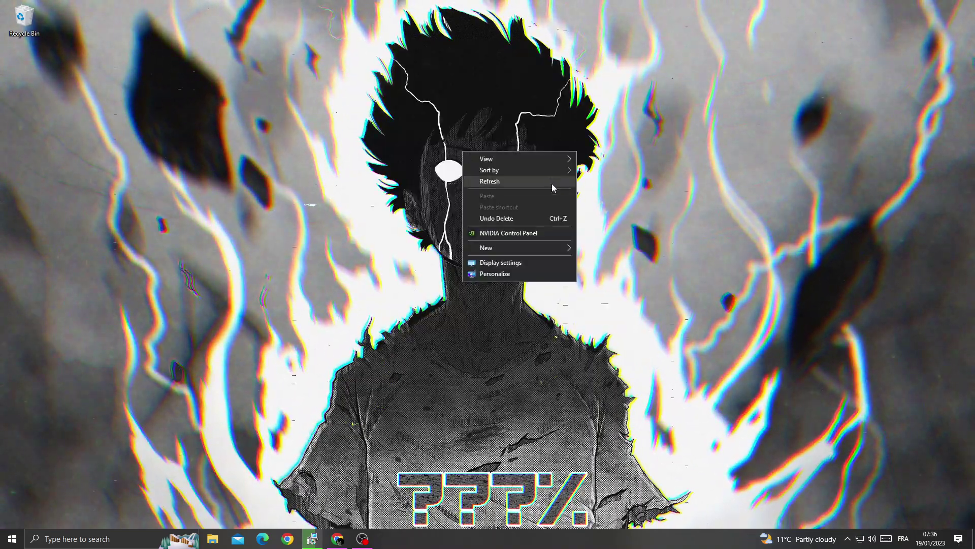
pyautogui.click(548, 234)
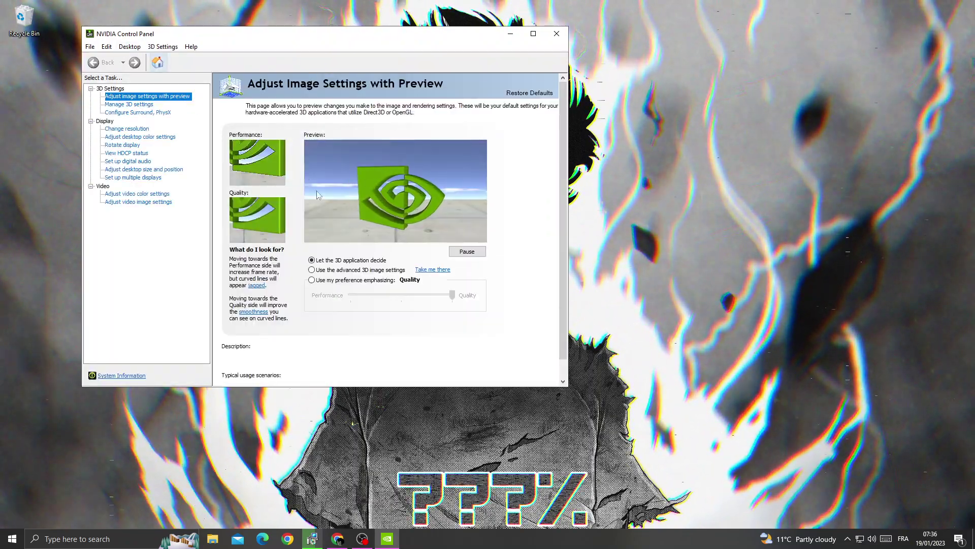
# Use a custom preference with the slider fully at Performance, then close the panel past the apply prompt
pyautogui.click(312, 280)
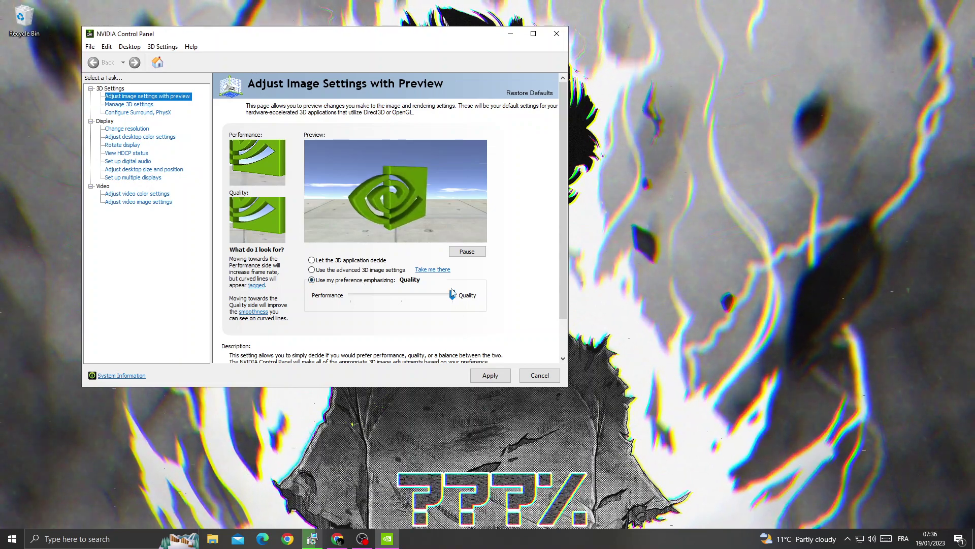
pyautogui.moveTo(452, 295); pyautogui.dragTo(350, 295)
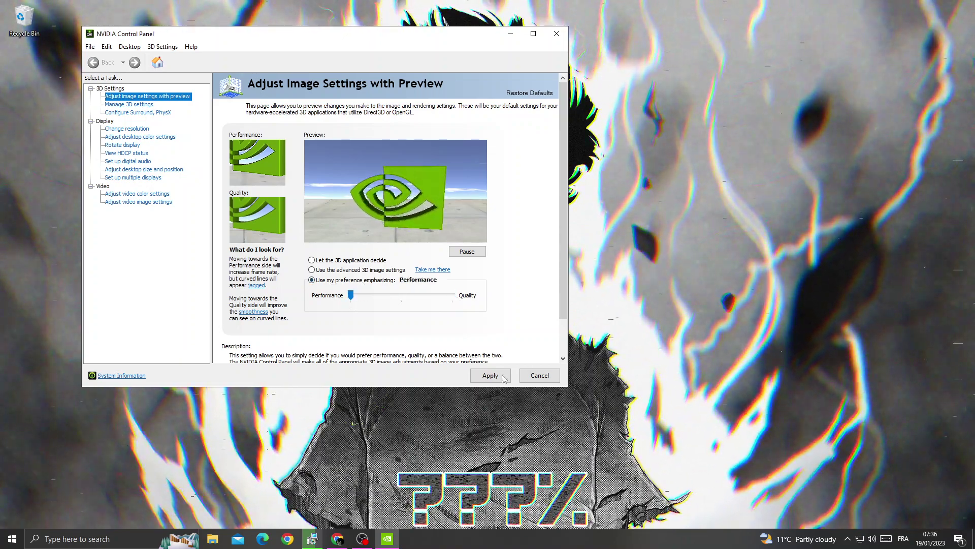
pyautogui.click(557, 34)
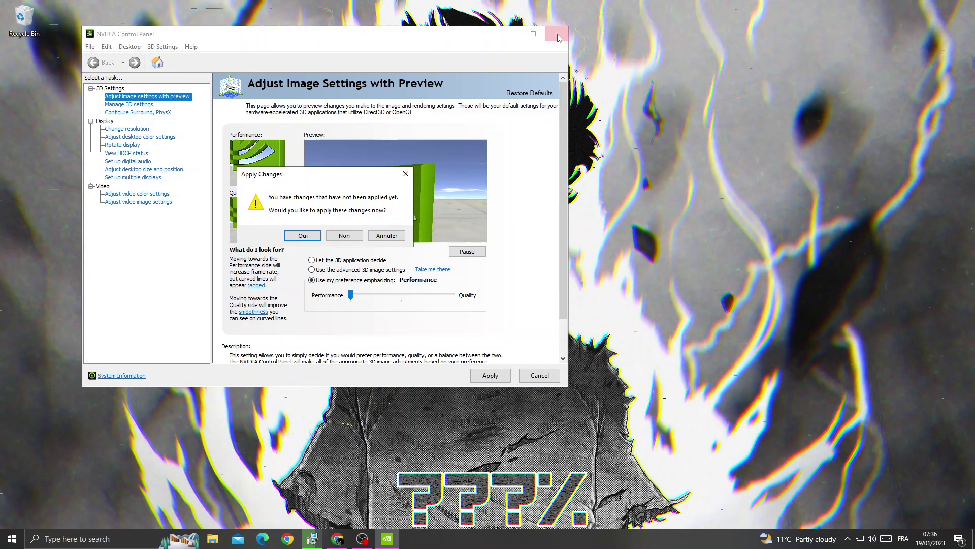
pyautogui.click(344, 235)
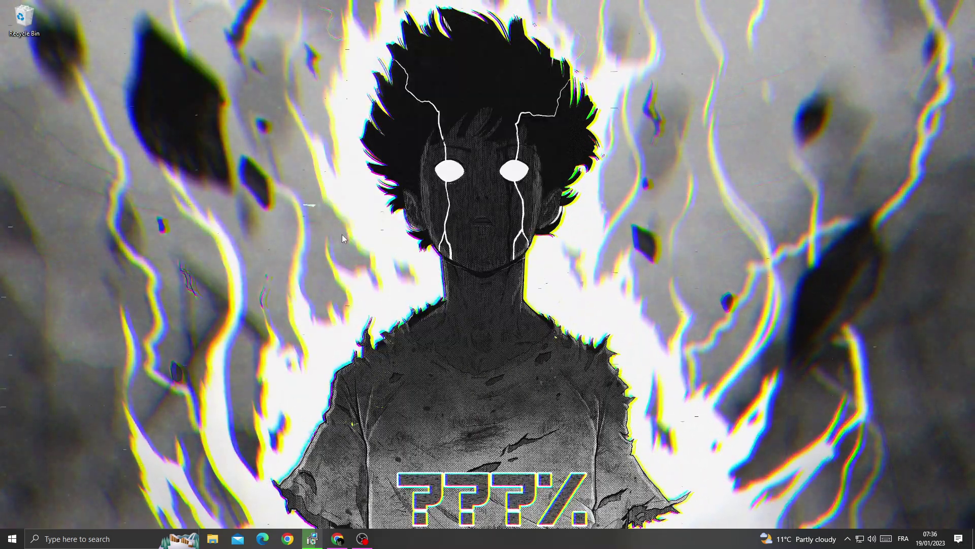